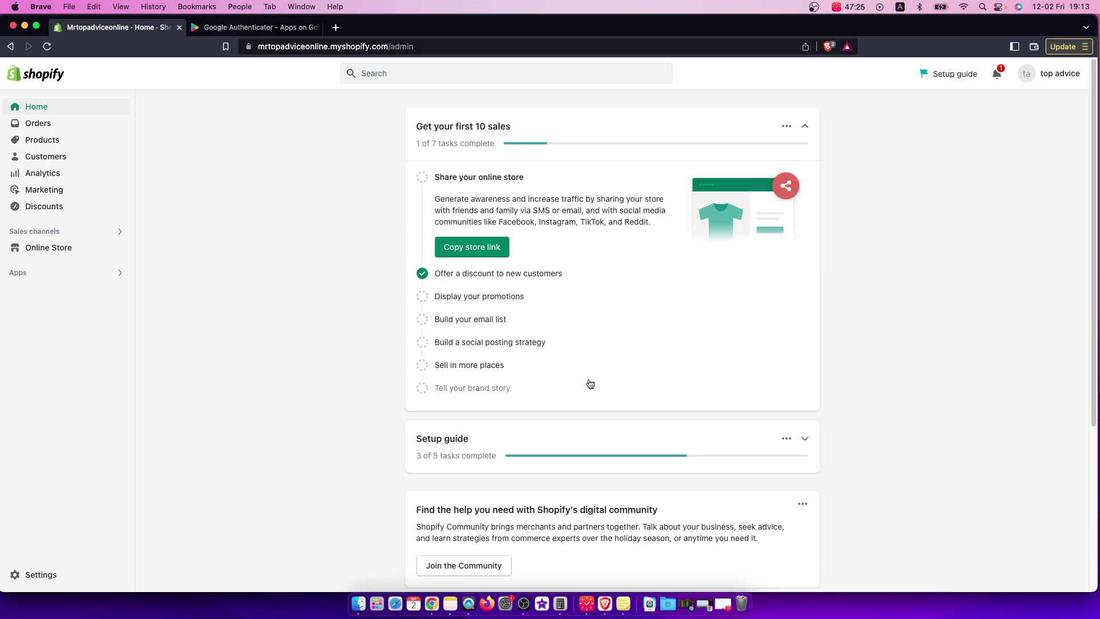
# Step: Close the Google Authenticator tab, leaving the store admin home open
pyautogui.click(315, 27)
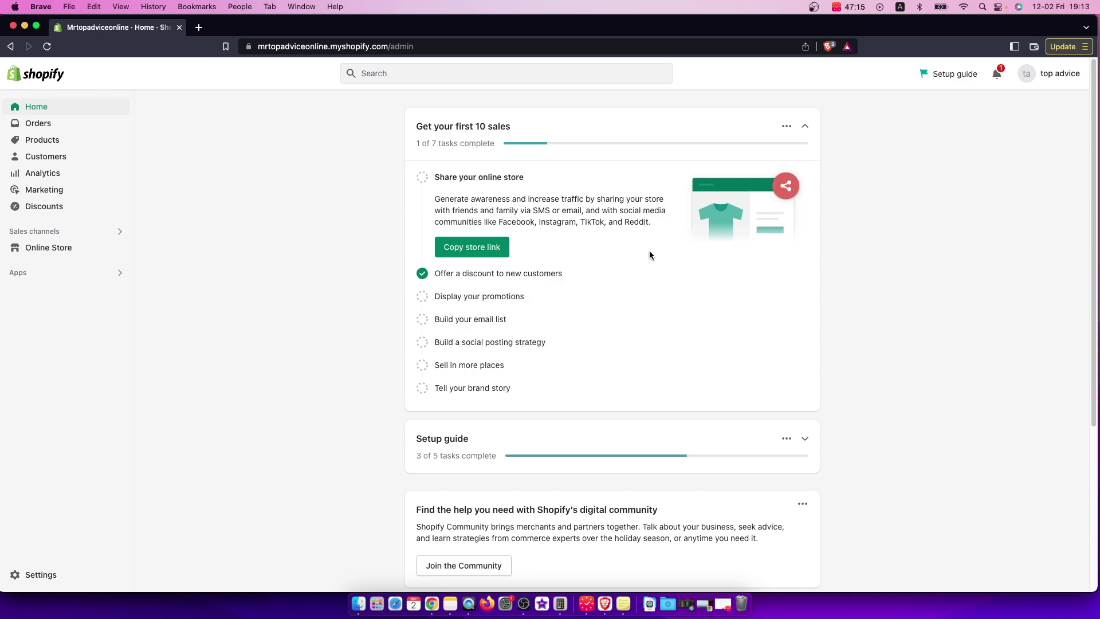
# Step: Choose Manage account from the account menu to open the General profile page
pyautogui.click(1036, 80)
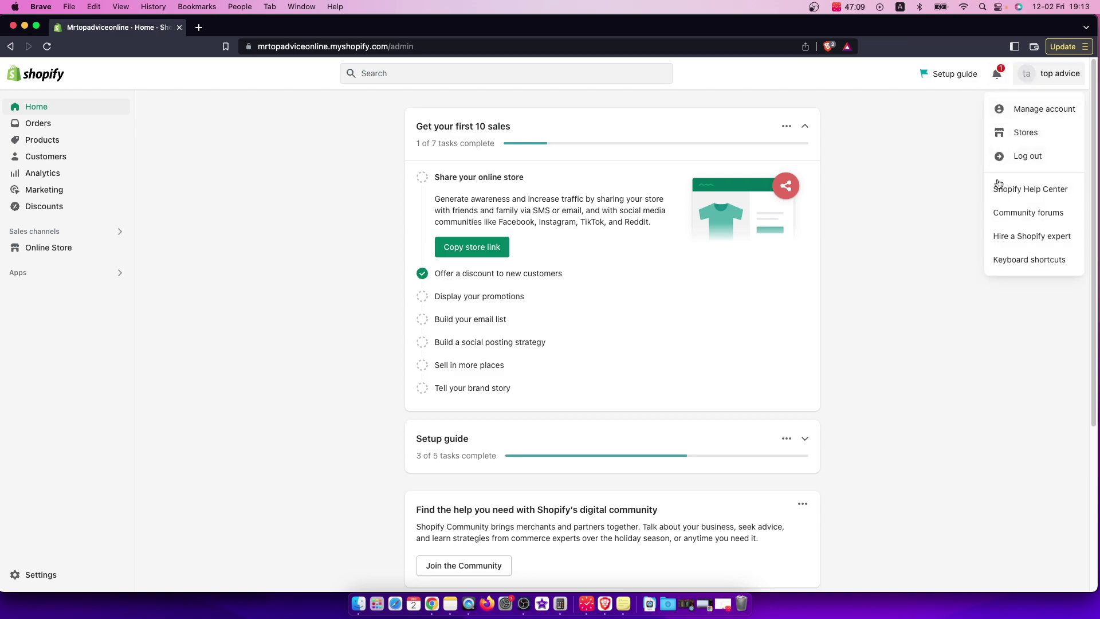
pyautogui.click(1038, 113)
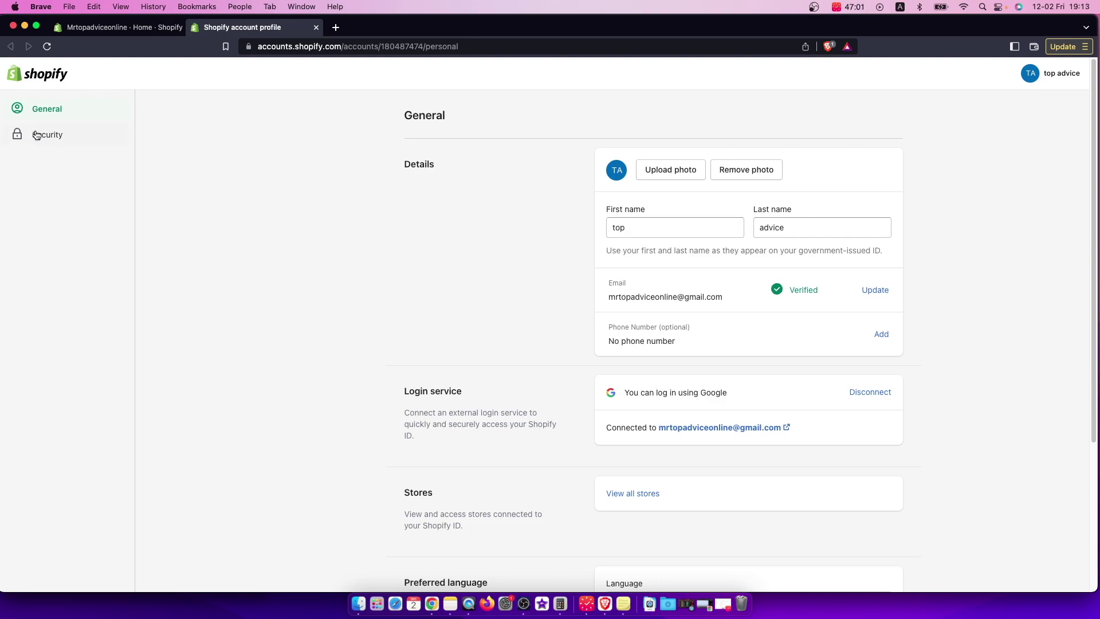
# Step: Go to Security and review the Two-step authentication and Primary method headings
pyautogui.click(39, 142)
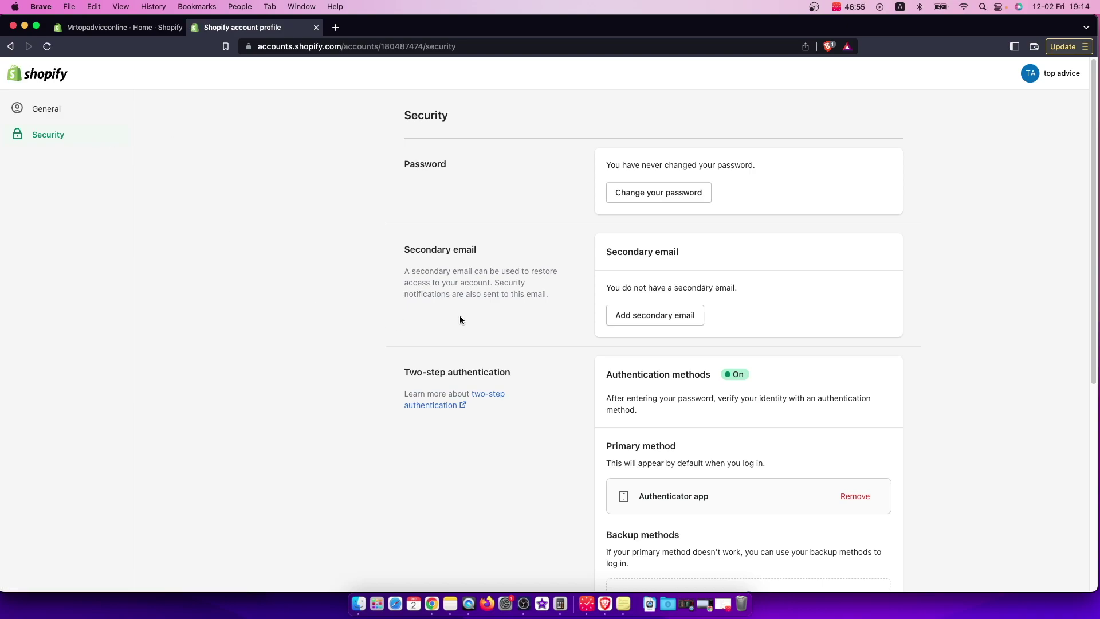
pyautogui.scroll(-2, 459, 319)
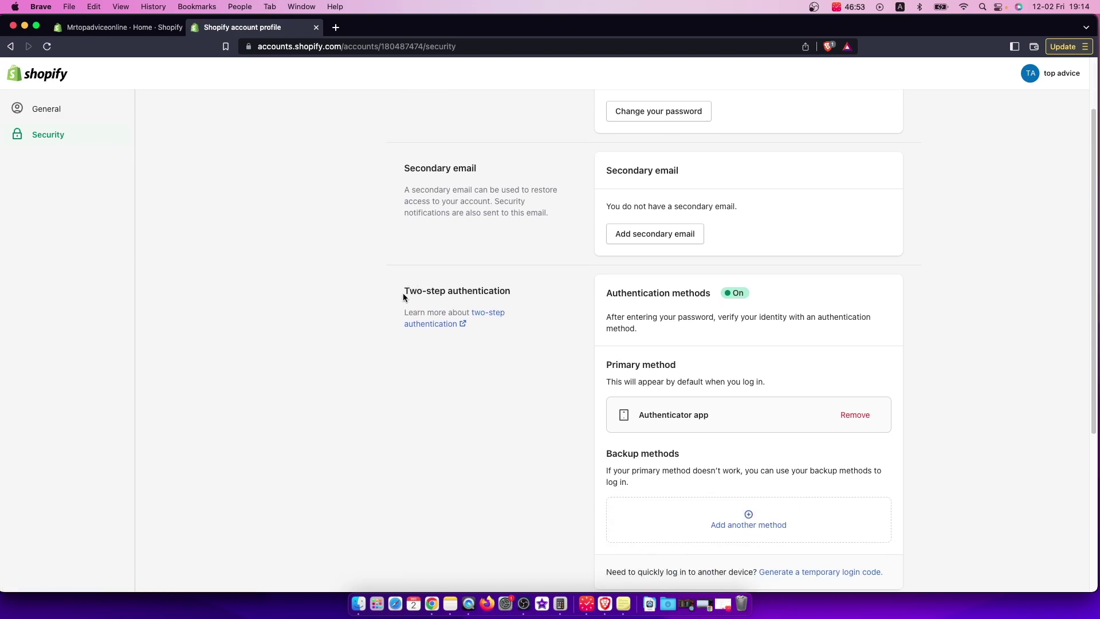
pyautogui.moveTo(403, 293); pyautogui.dragTo(516, 295)
pyautogui.scroll(-2, 571, 324)
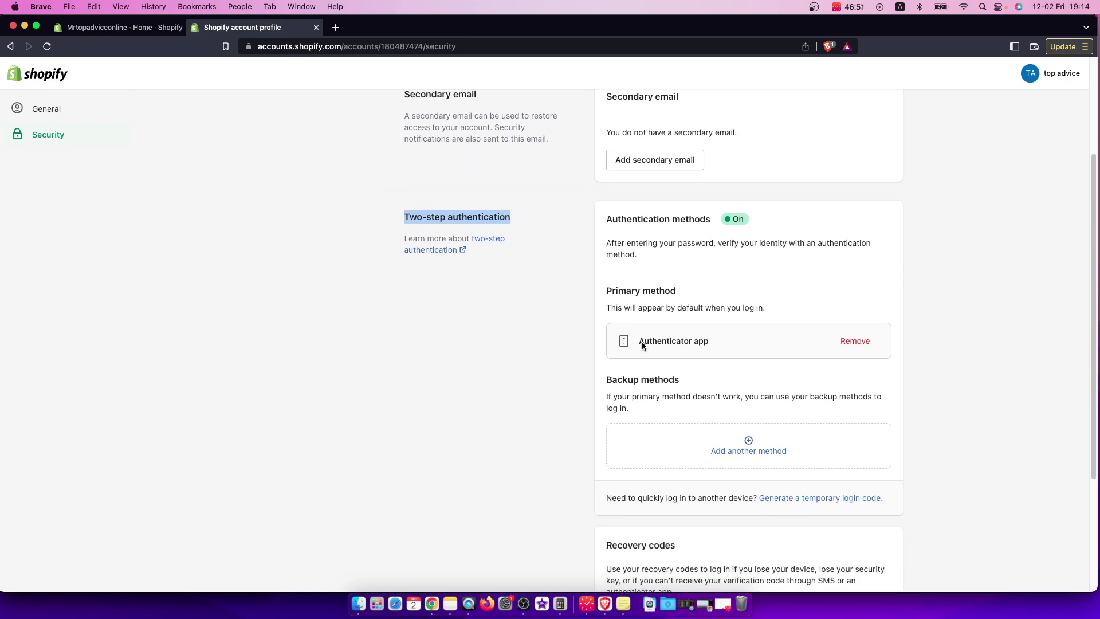
pyautogui.click(577, 335)
pyautogui.moveTo(606, 292); pyautogui.dragTo(676, 292)
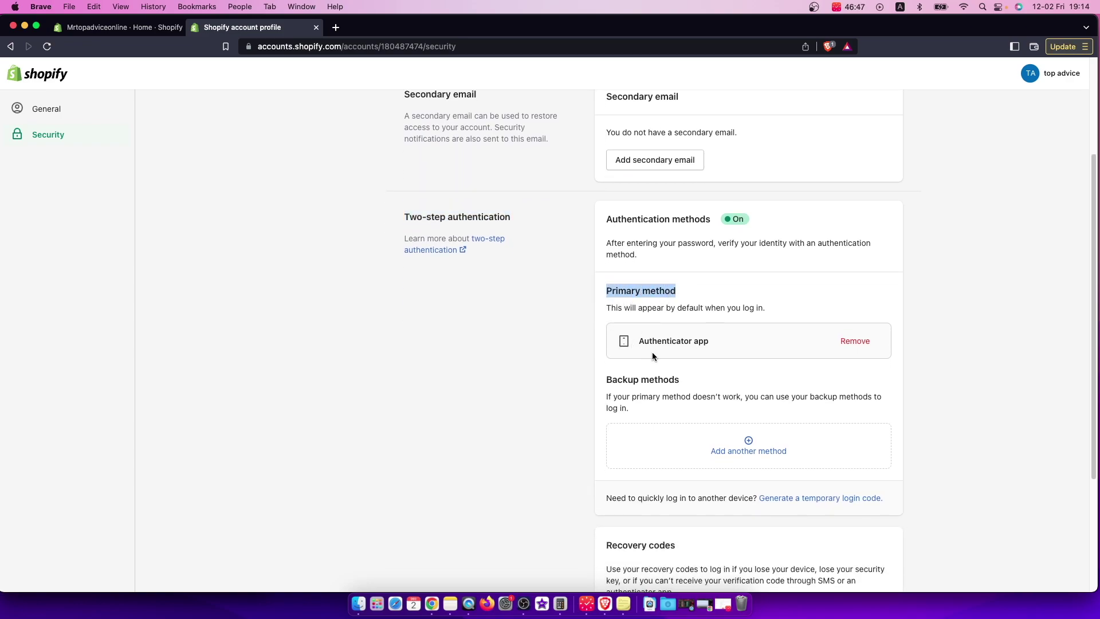
# Step: Remove the Authenticator app, confirming with the account password
pyautogui.click(856, 342)
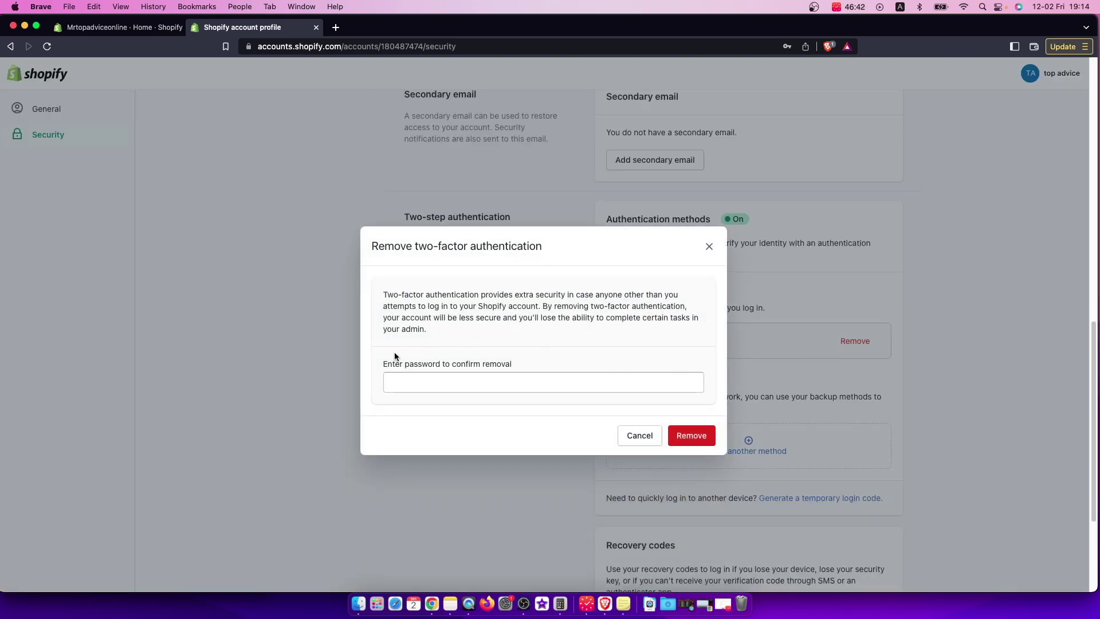
pyautogui.click(408, 387)
pyautogui.write('aaaaaaaaaa')
pyautogui.press('Return')
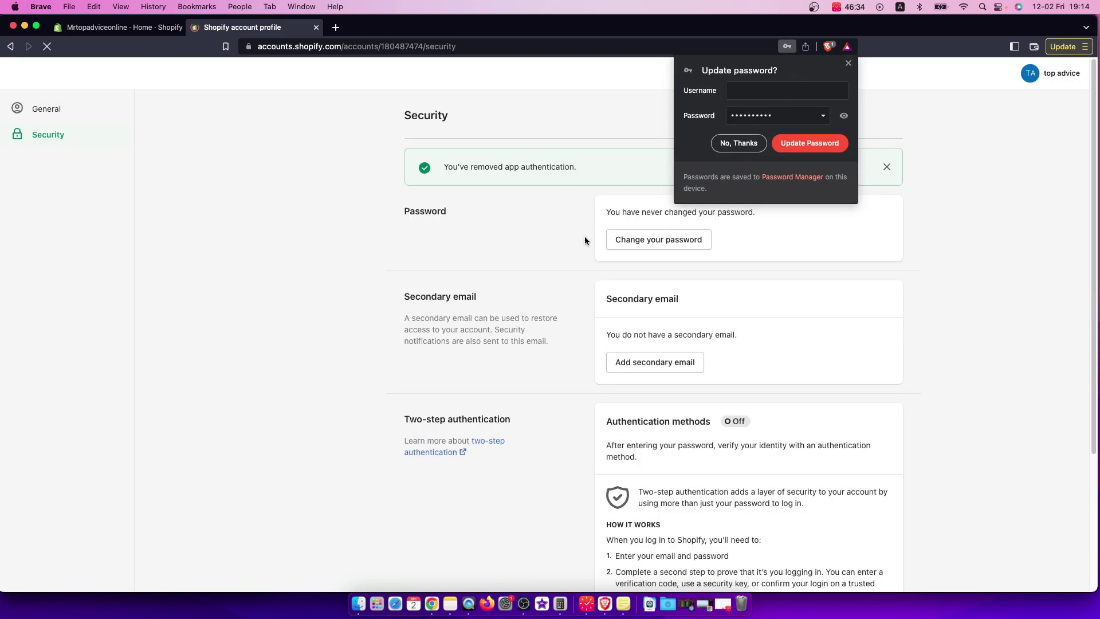
pyautogui.scroll(3, 367, 317)
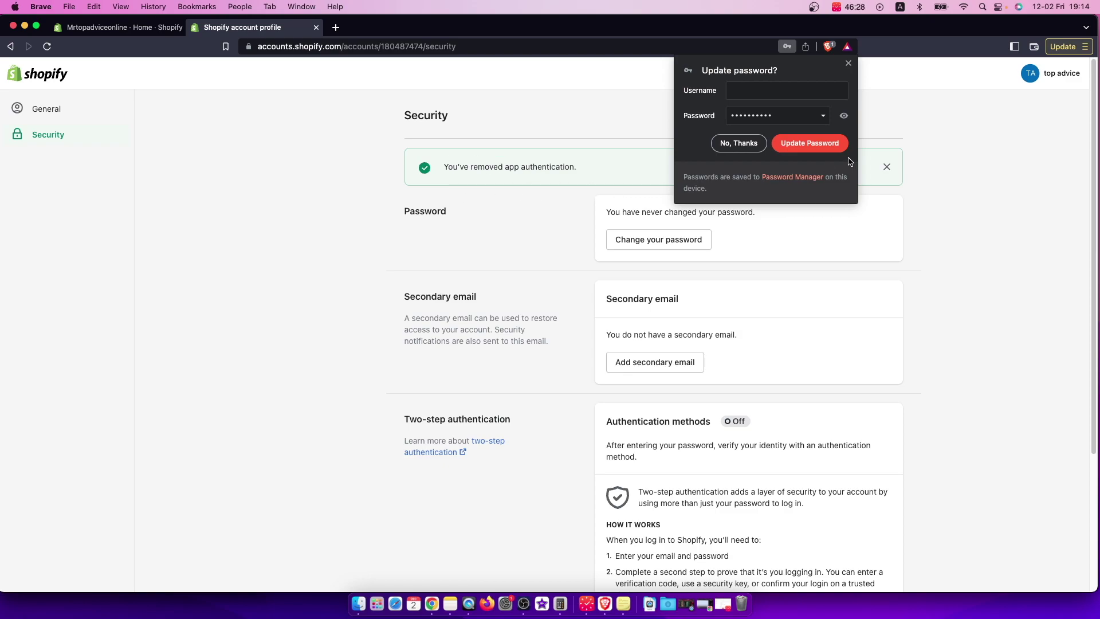
# Step: Dismiss Brave's 'Update password?' popup on the Security page
pyautogui.click(849, 63)
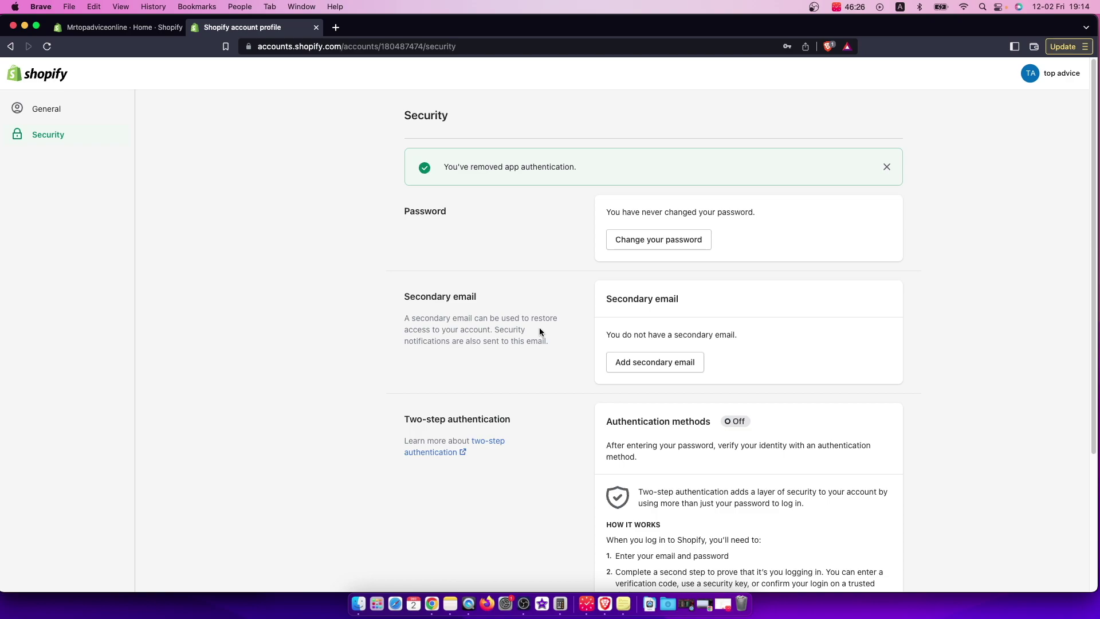